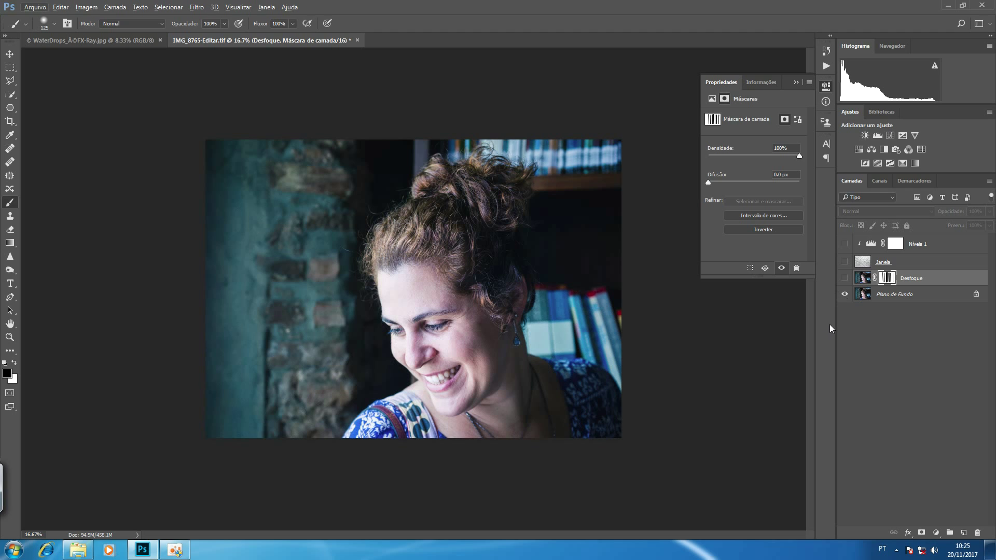
Make all of the portrait document's layers visible again.
alt+click(845, 299)
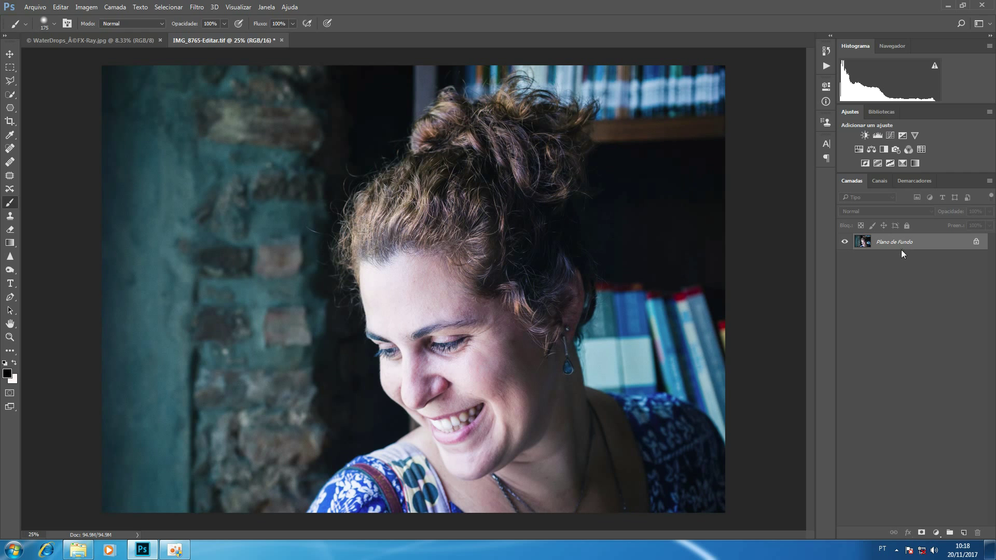
click(123, 40)
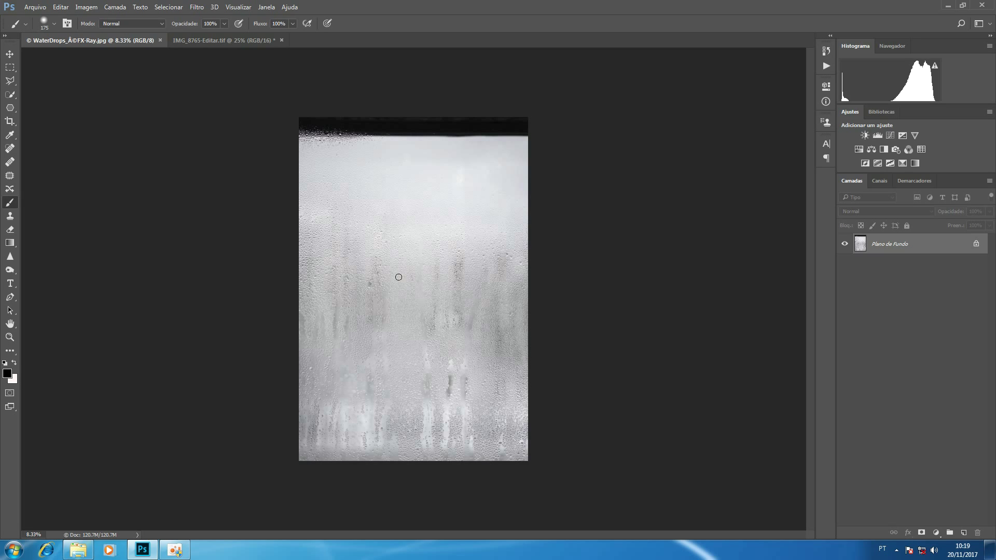
click(254, 40)
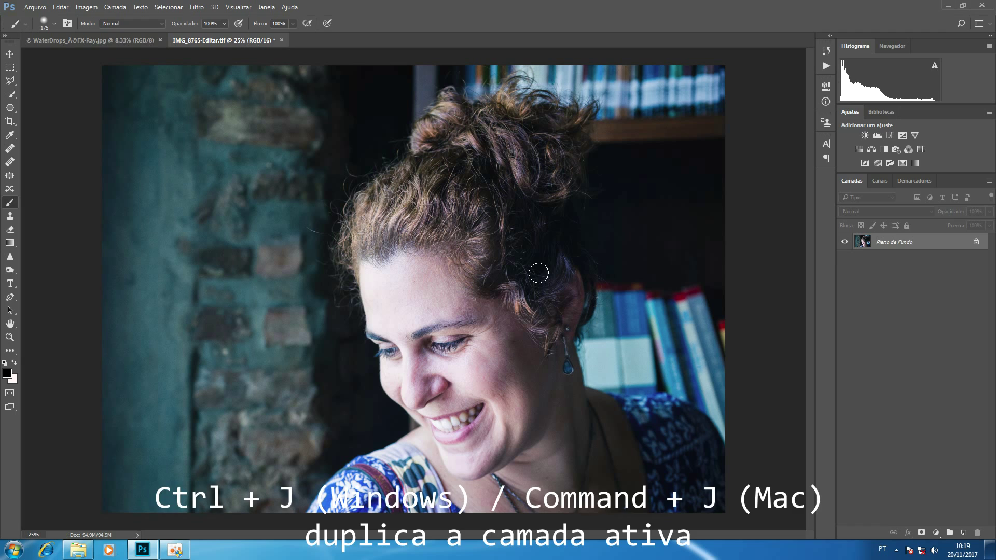
Duplicate the portrait layer and blur the copy with a 14-pixel Gaussian Blur.
key(ctrl+j)
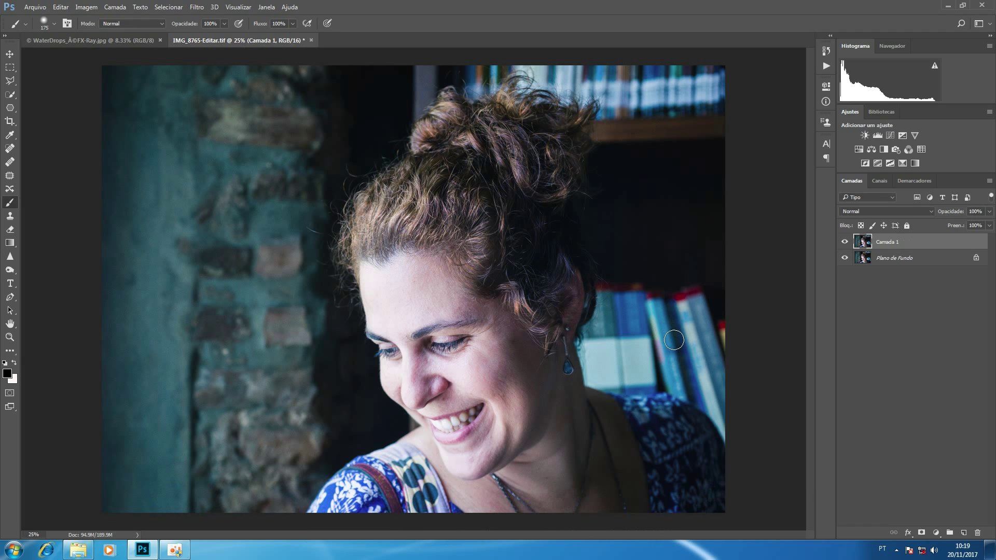
click(195, 6)
mouse_move(234, 121)
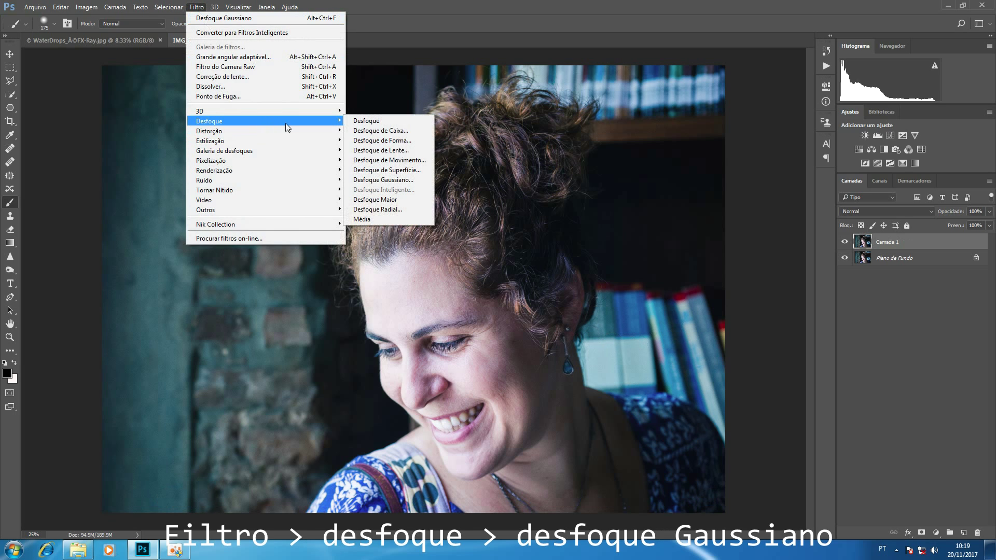
click(383, 181)
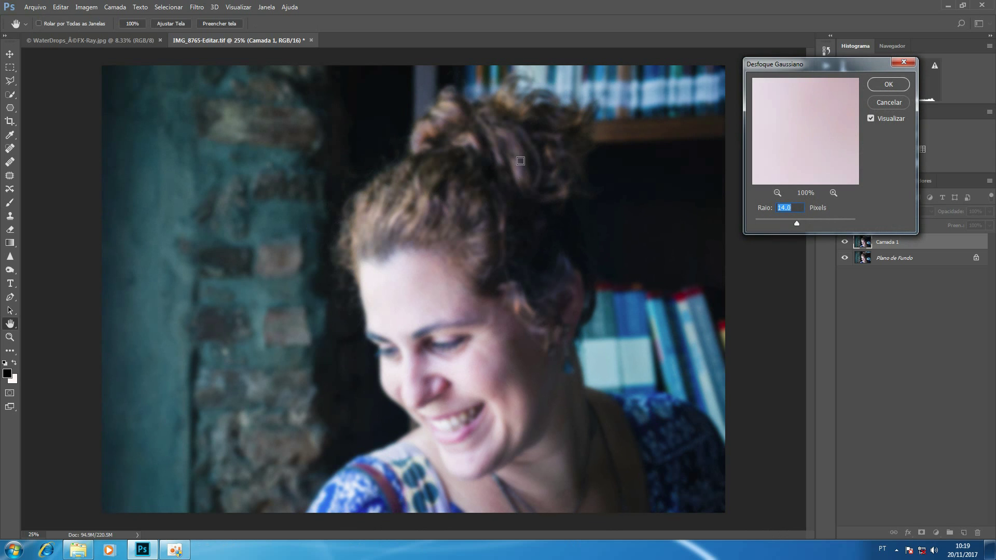
click(895, 85)
Rename the blurred copy layer to Desfoque.
double_click(891, 242)
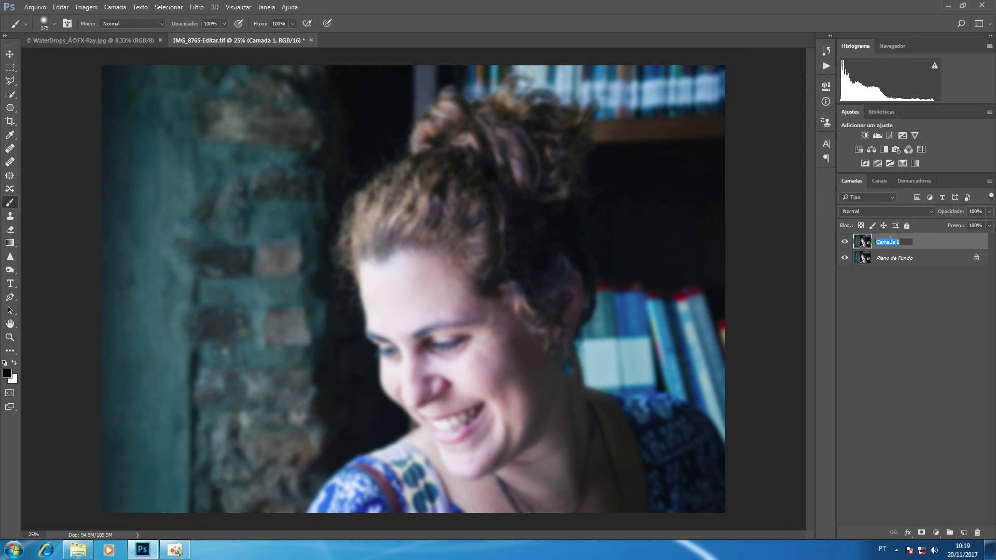
text(Desfoque)
key(Return)
Drag the water-drops texture from its own document into the portrait as a new layer.
click(123, 39)
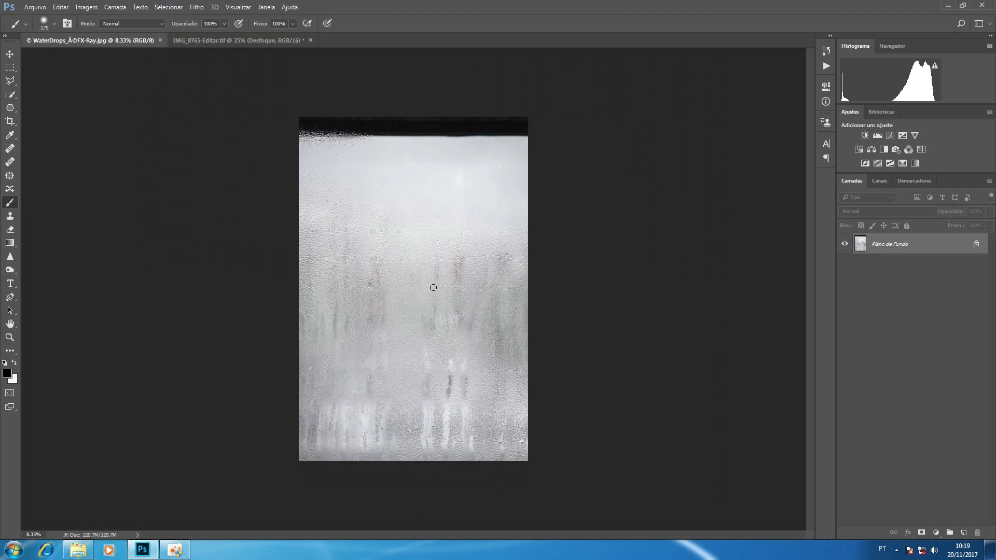
click(10, 54)
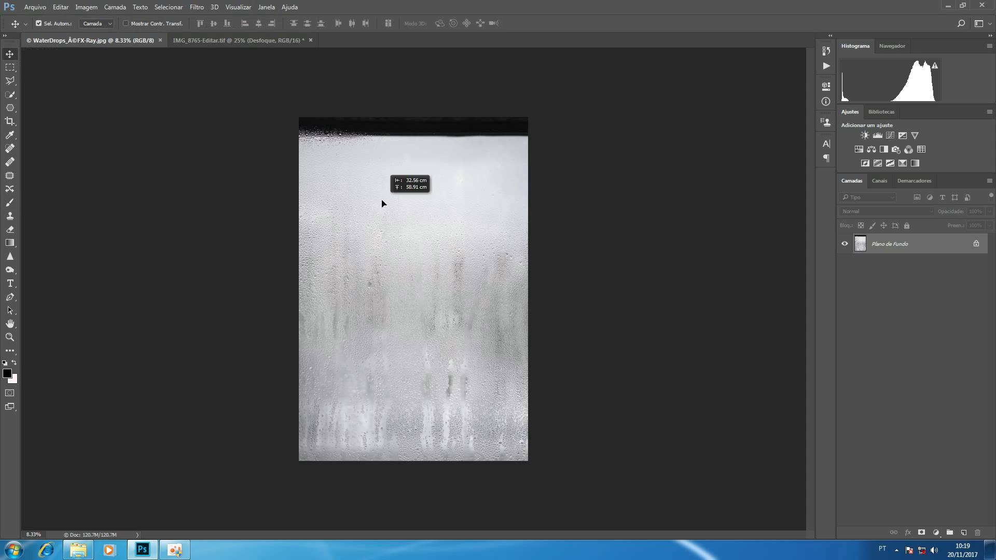
click(270, 42)
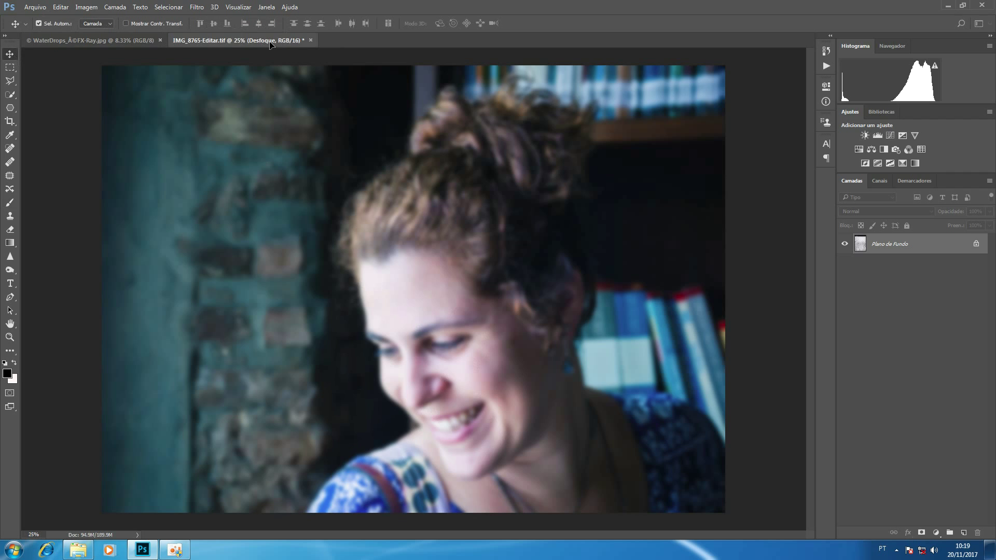
drag(270, 44, 446, 308)
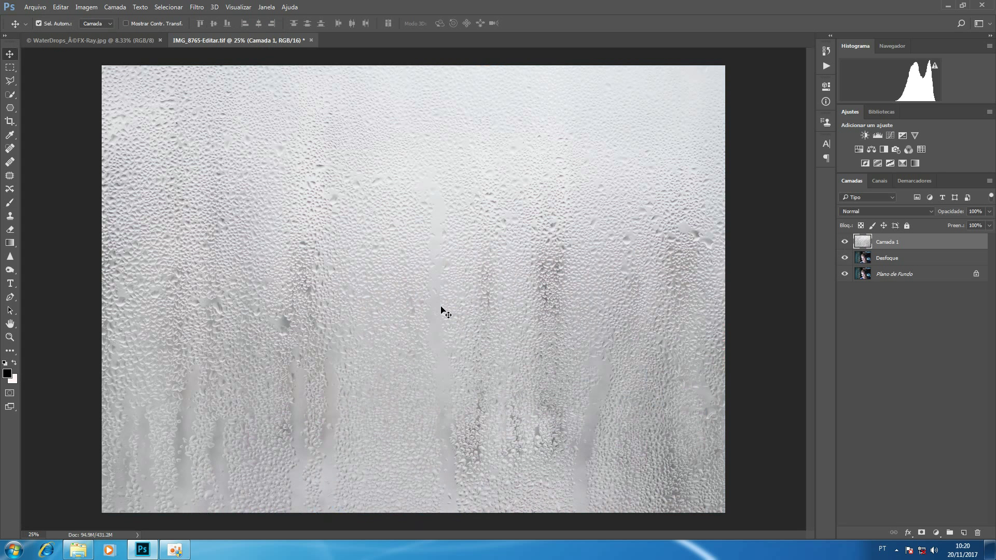
Zoom out and reposition the texture layer with Free Transform to cover the canvas.
key(ctrl+minus)
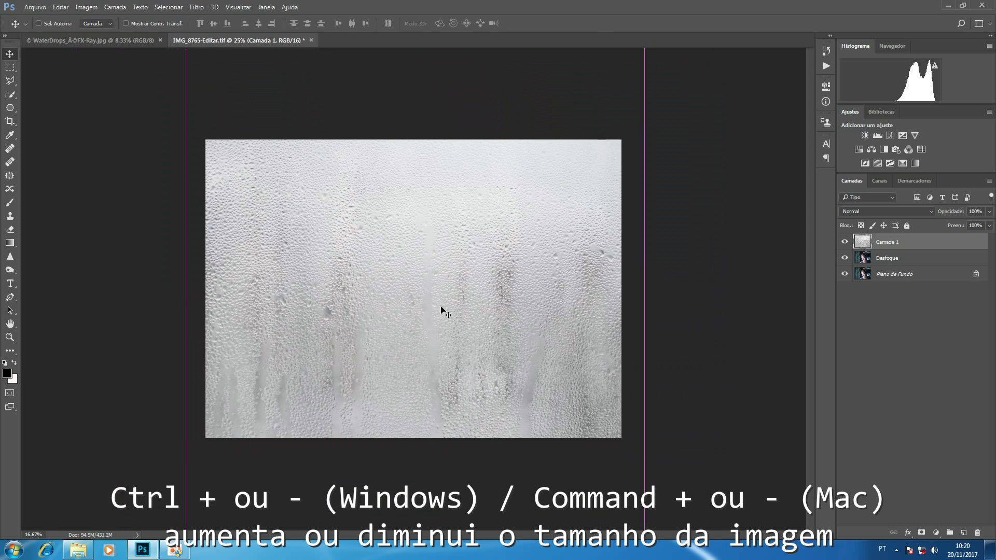
key(ctrl+minus)
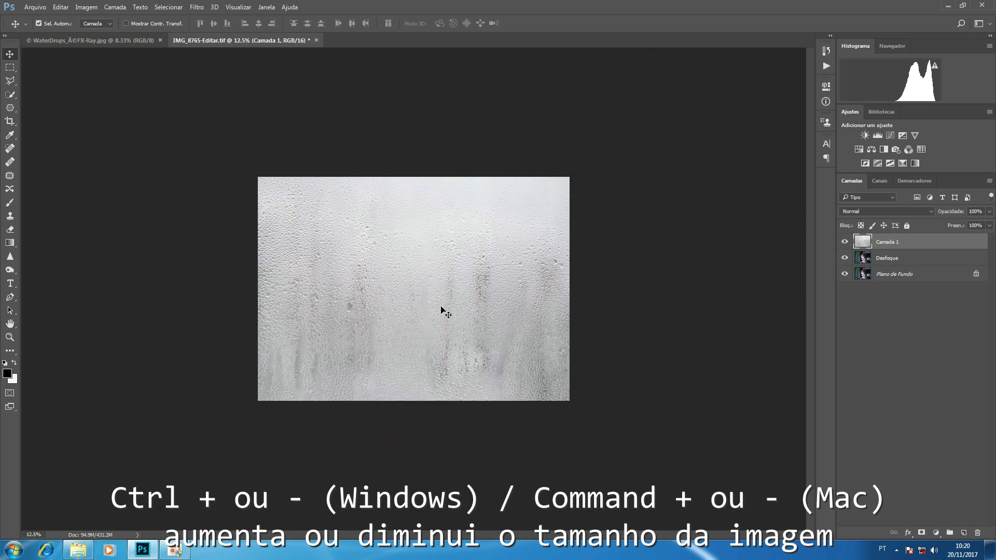
key(ctrl+t)
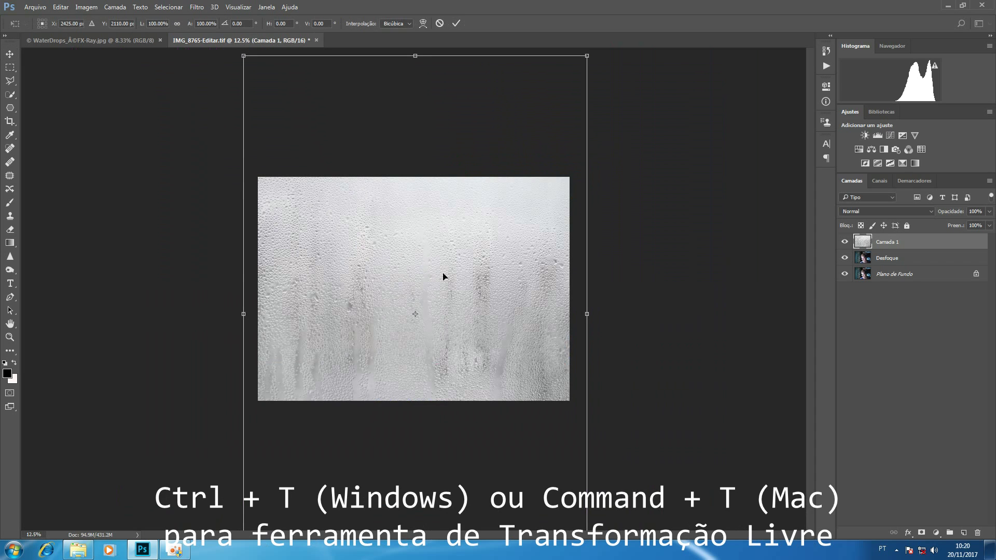
drag(444, 276, 454, 266)
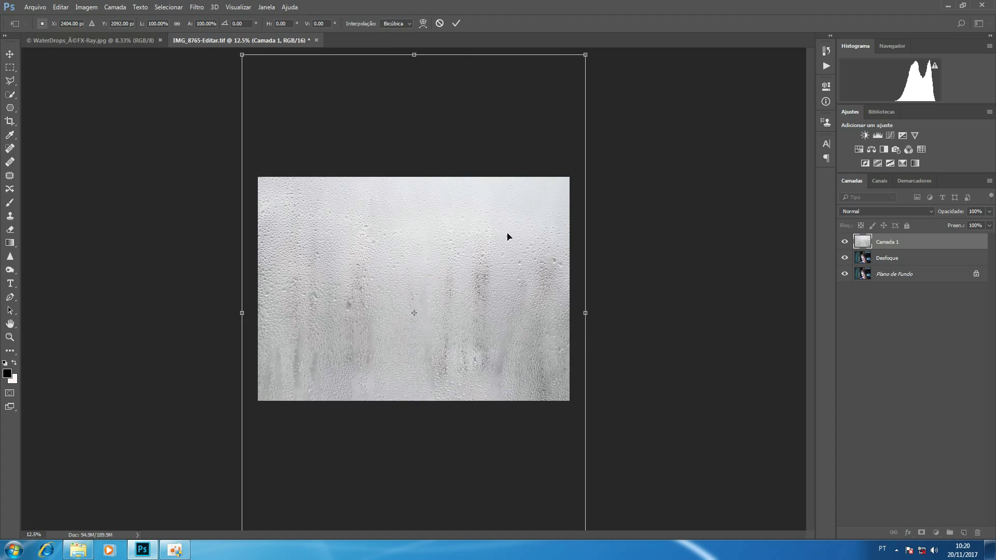
key(Return)
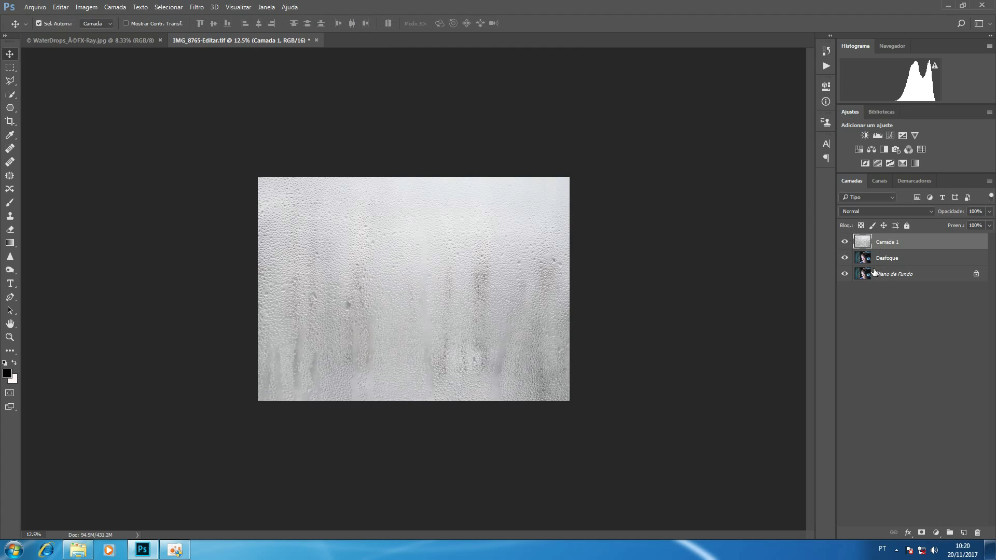
Set Camada 1's blend mode to Luz Direta (Vivid Light).
click(883, 213)
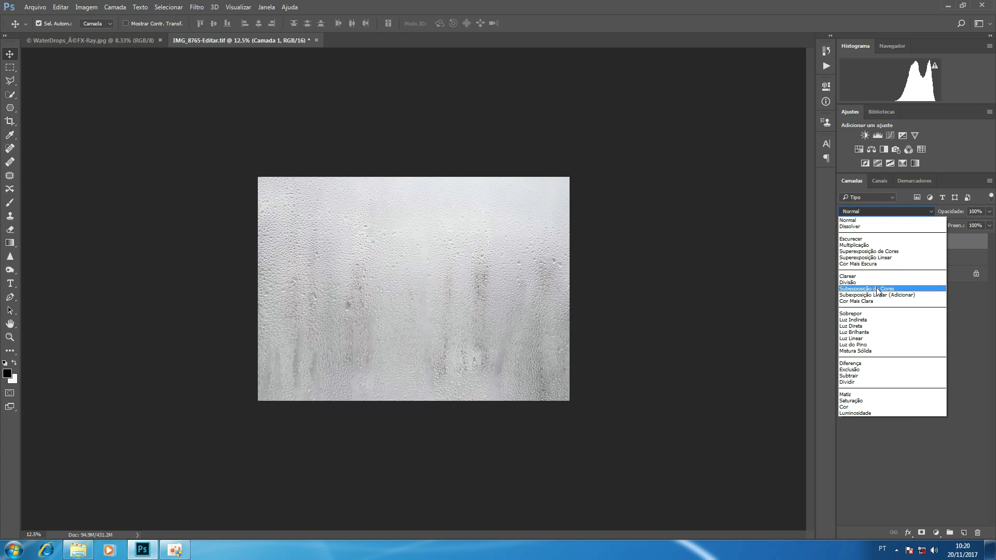
click(866, 326)
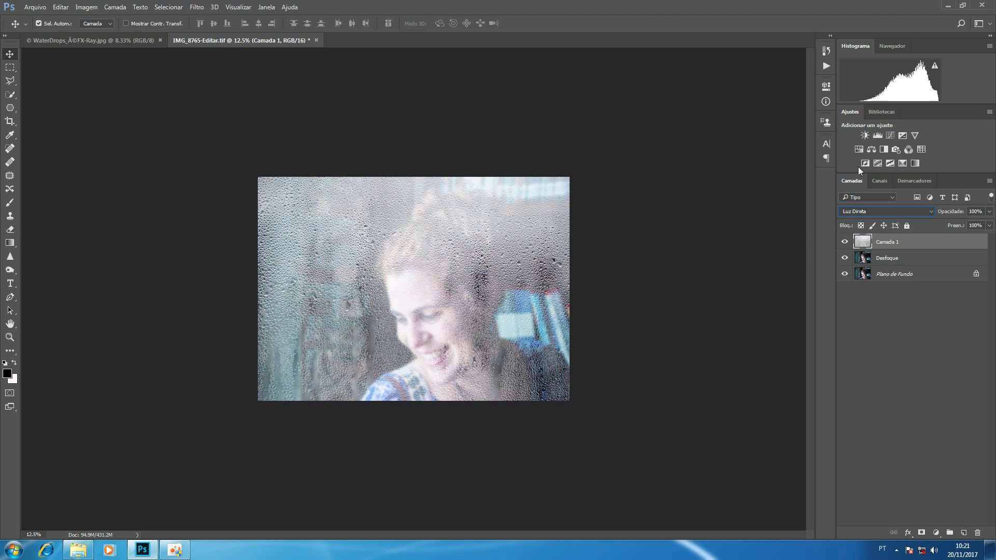
Add a clipped Levels adjustment darkening the texture's midtones to 0.45, then select the texture layer.
click(877, 135)
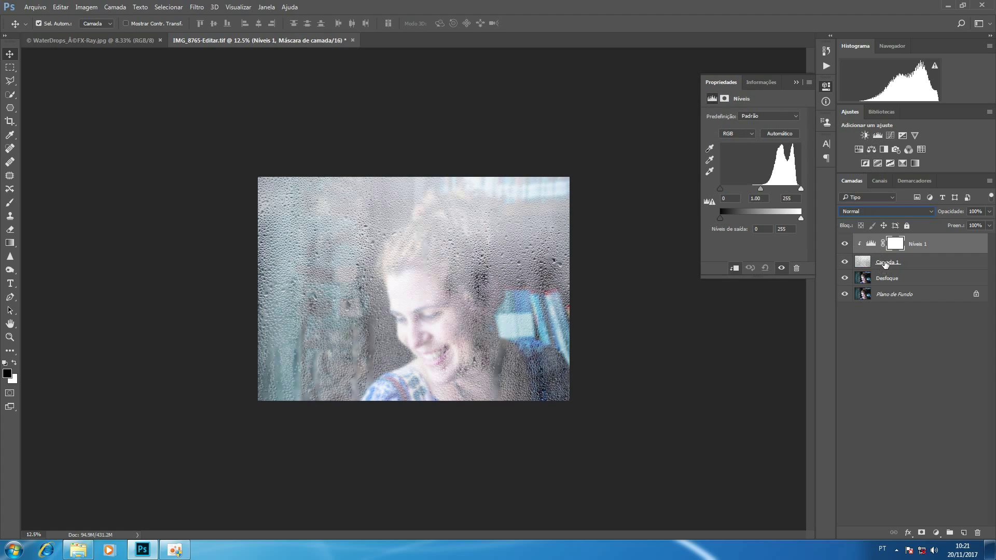
click(736, 269)
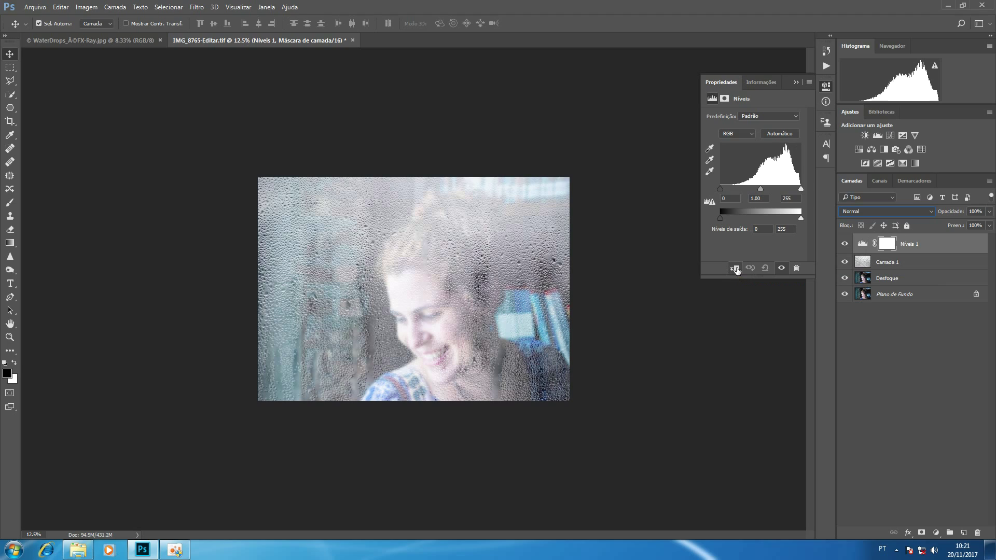
click(736, 268)
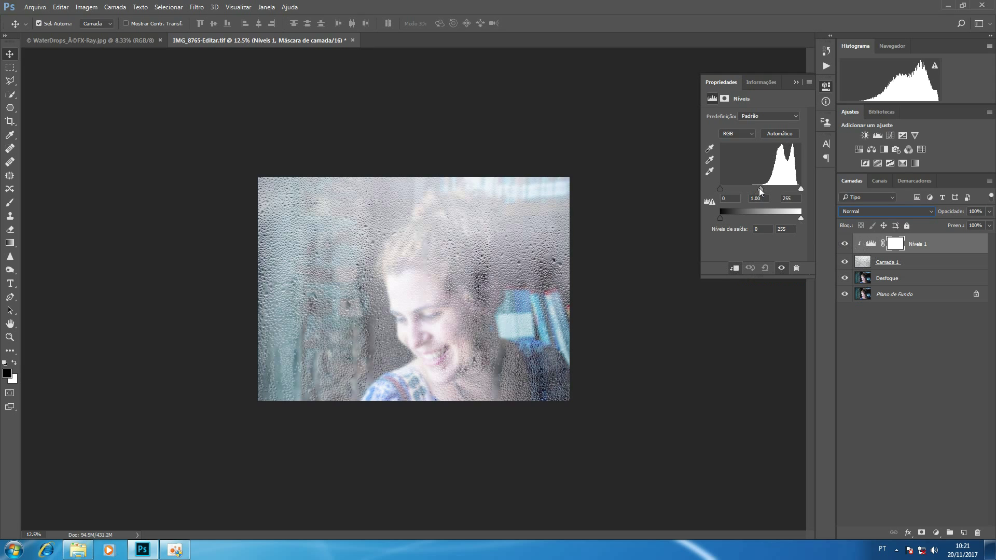
drag(761, 189, 778, 189)
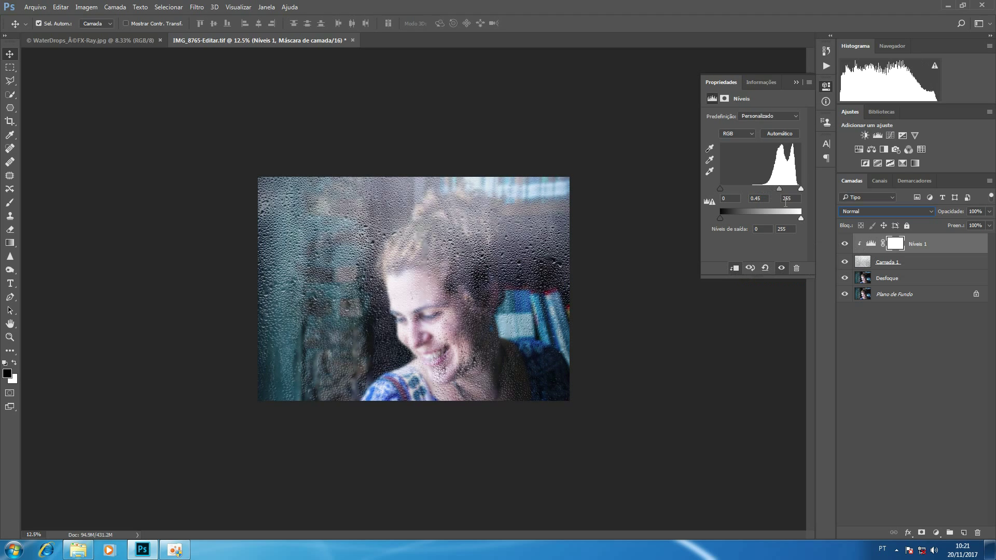
click(885, 262)
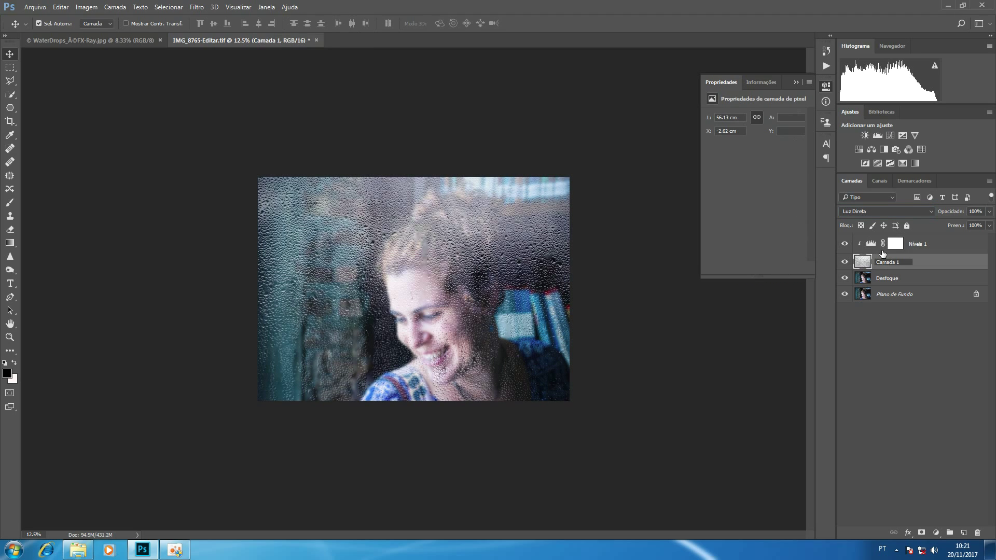
Name the texture layer Janela, toggle Desfoque to compare sharpness, and hide Janela.
text(Janela)
key(Return)
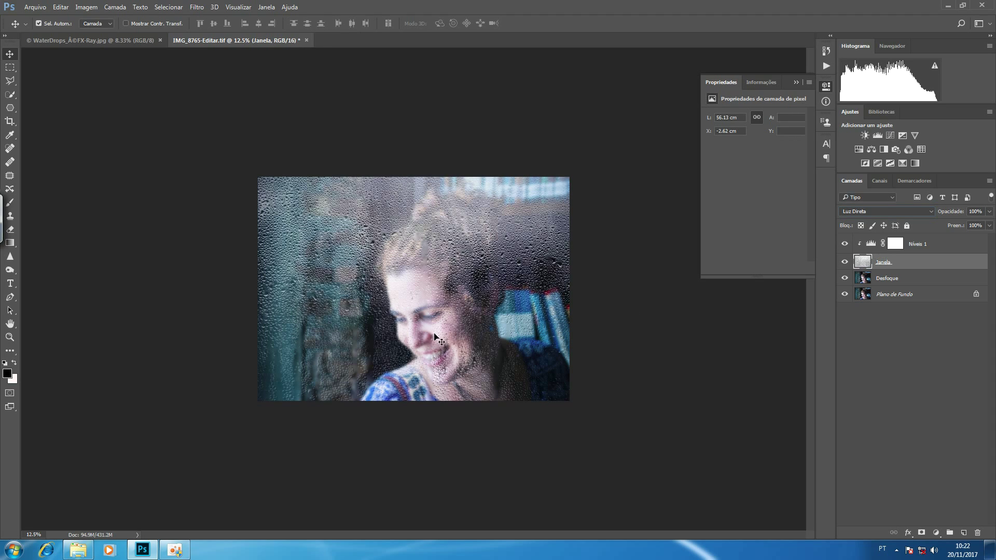
click(845, 280)
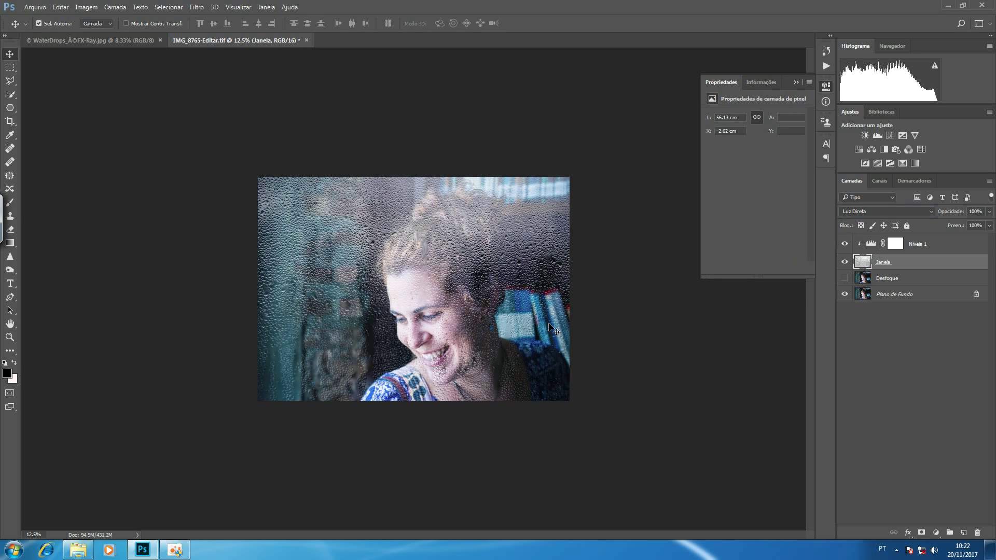
click(846, 279)
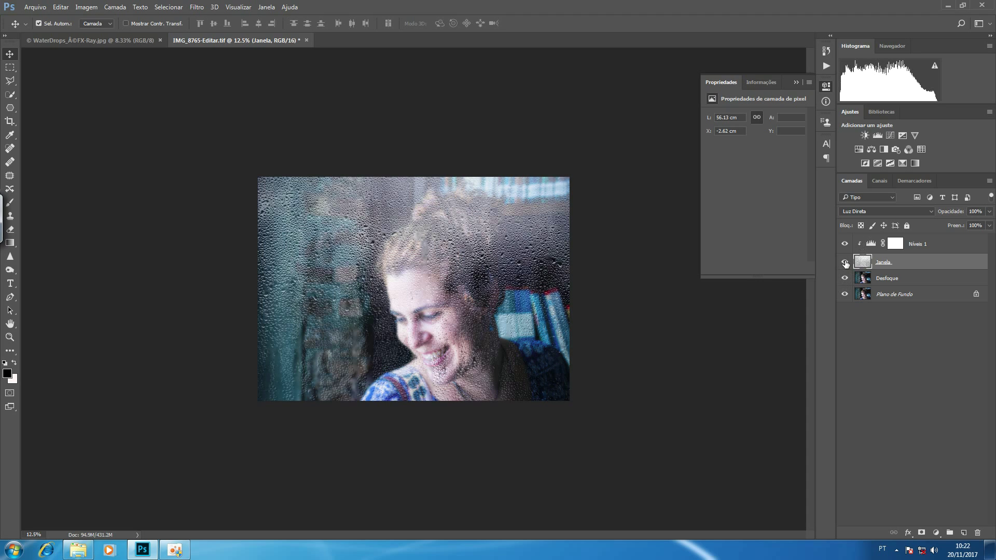
click(845, 263)
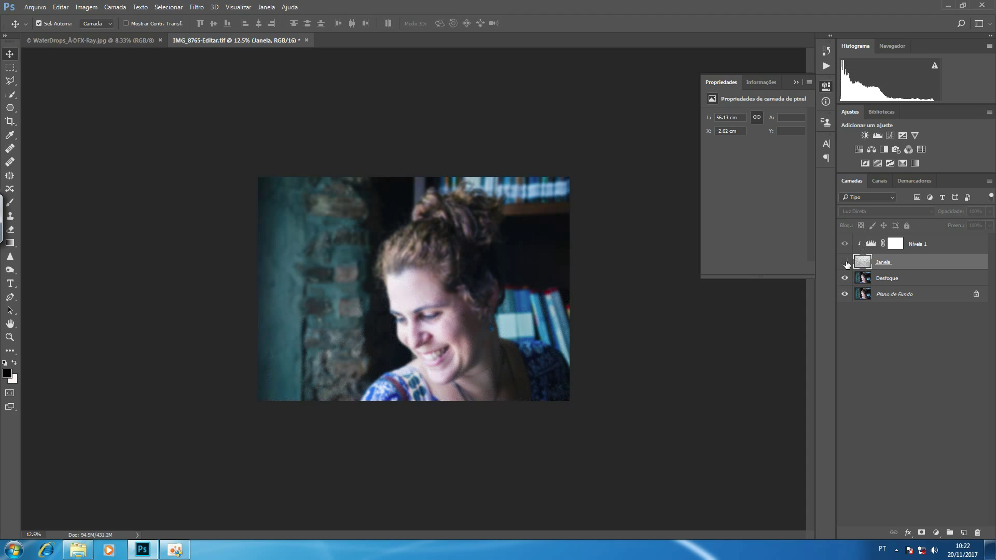
click(887, 280)
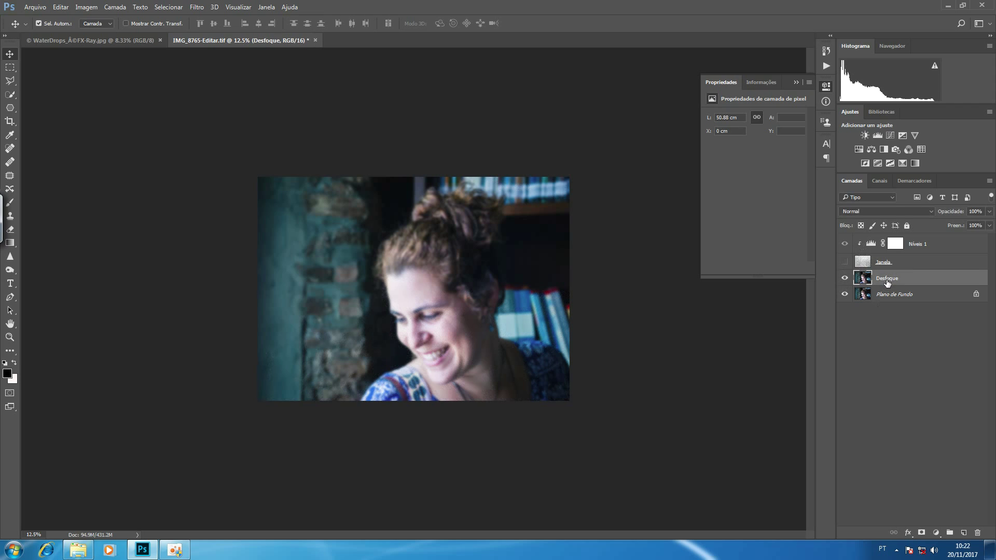
Add a white layer mask to Desfoque and set up a soft-edged 175 px brush.
click(923, 533)
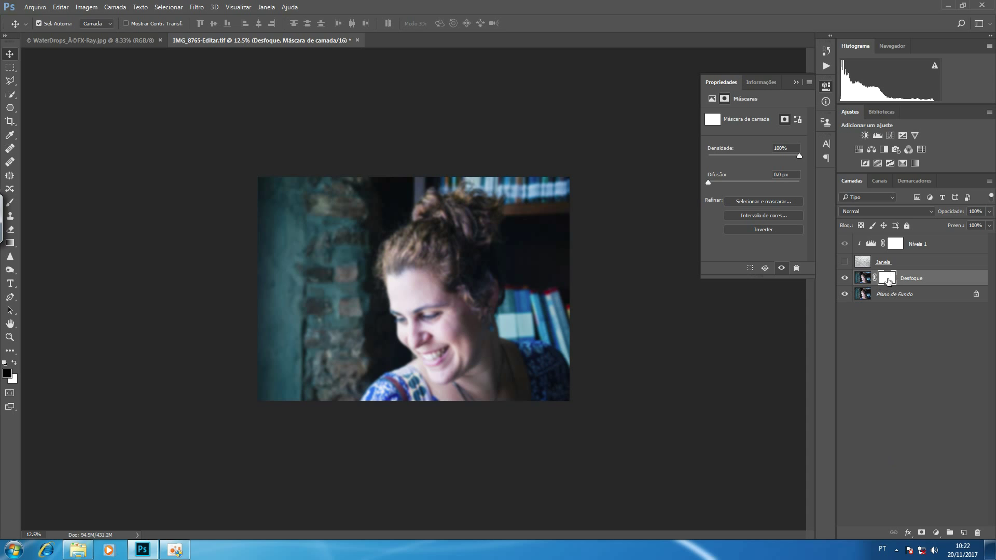
click(10, 202)
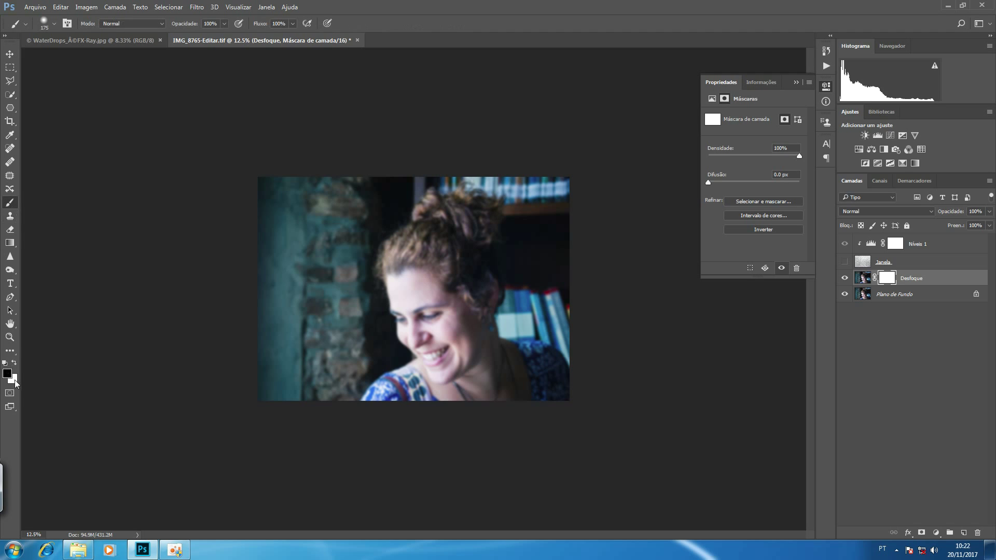
click(54, 23)
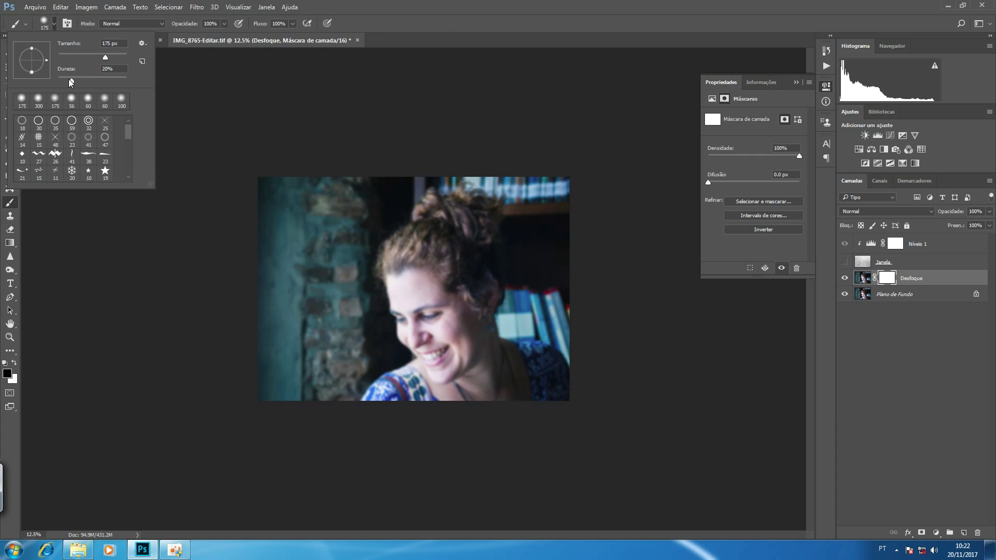
drag(69, 79, 71, 79)
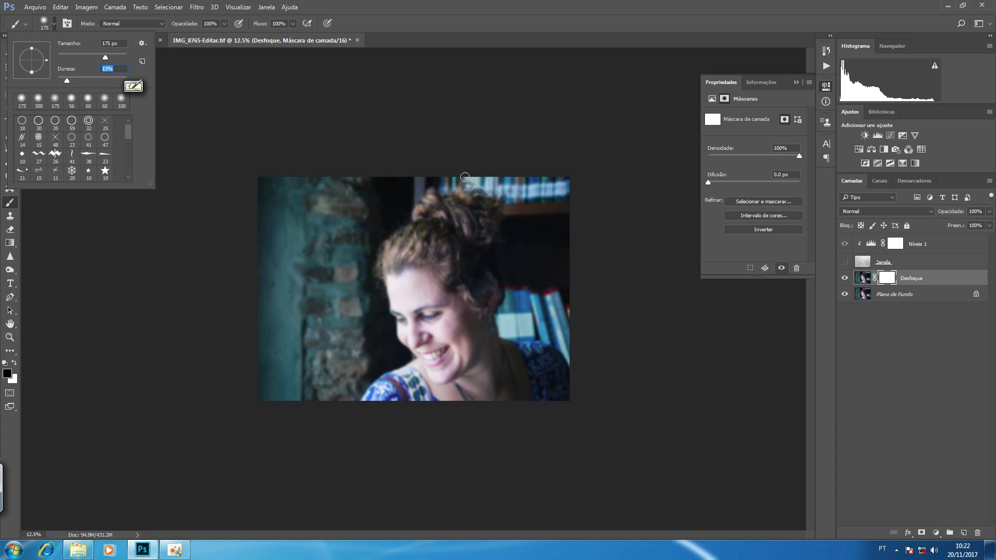
click(490, 169)
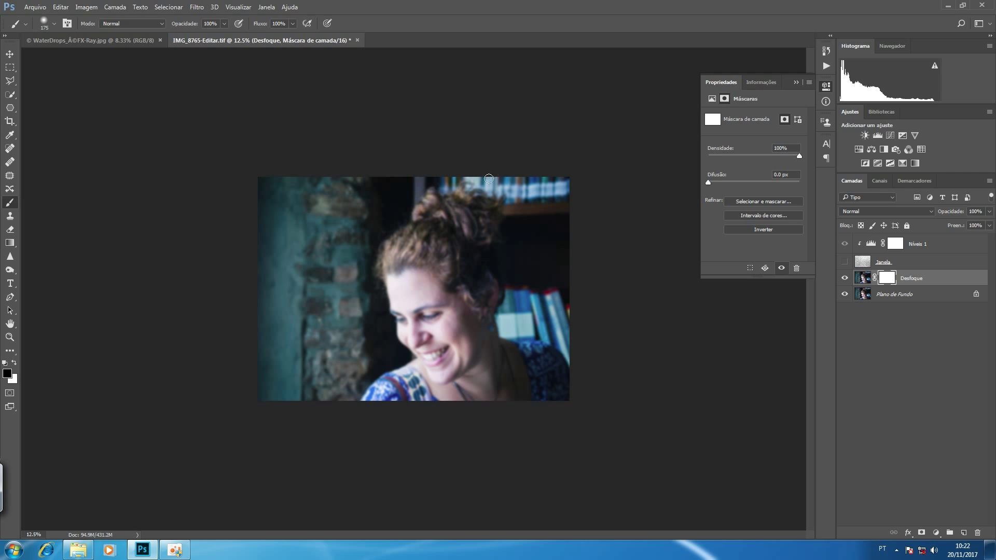
Paint four straight vertical black stripes on the mask over hair, face, wall and books.
key(bracketleft)
key(bracketleft)
click(399, 248)
shift+click(395, 384)
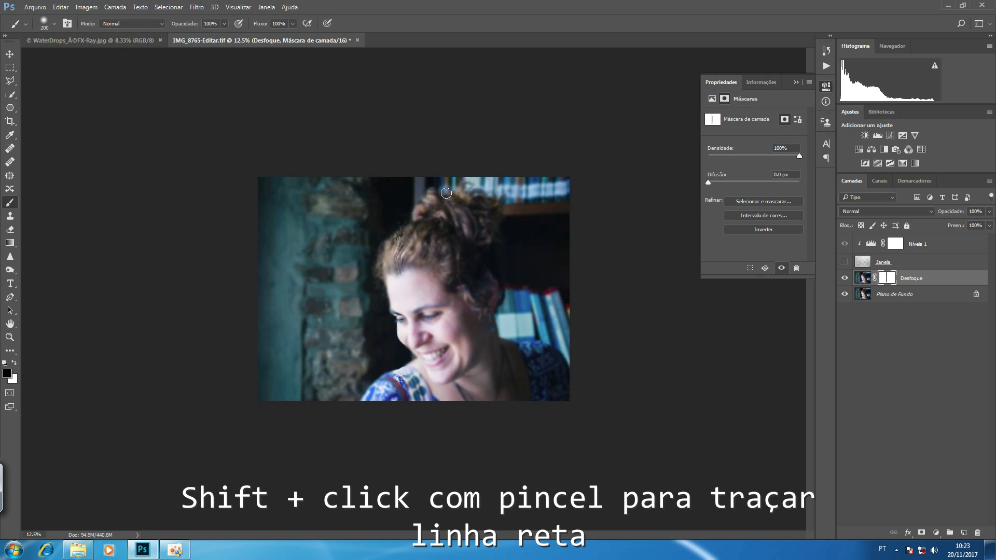
click(464, 189)
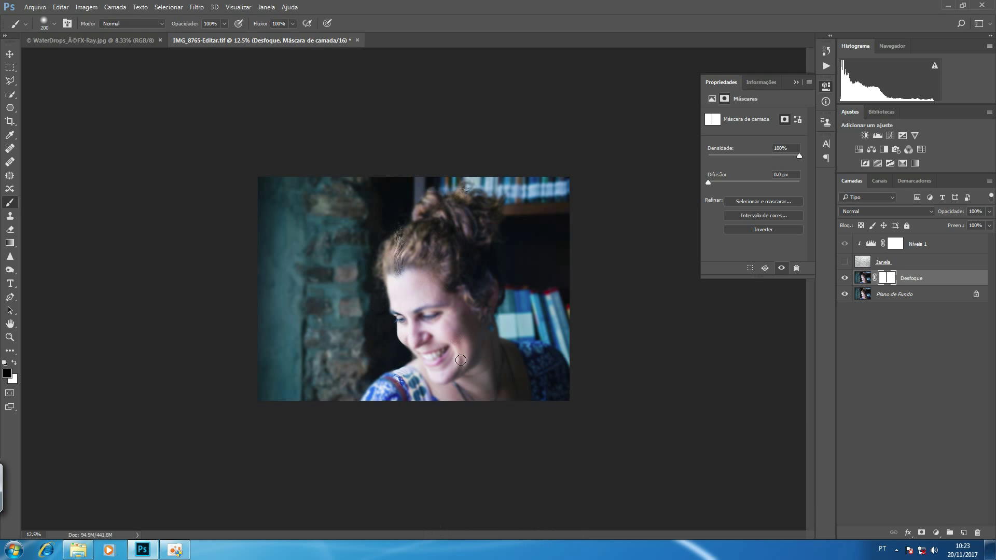
shift+click(462, 381)
click(331, 193)
shift+click(333, 380)
click(531, 191)
shift+click(532, 379)
With a larger brush, paint extra strokes revealing the sharp face and shoulder fabric.
key(bracketright)
drag(431, 312, 414, 191)
drag(415, 375, 413, 358)
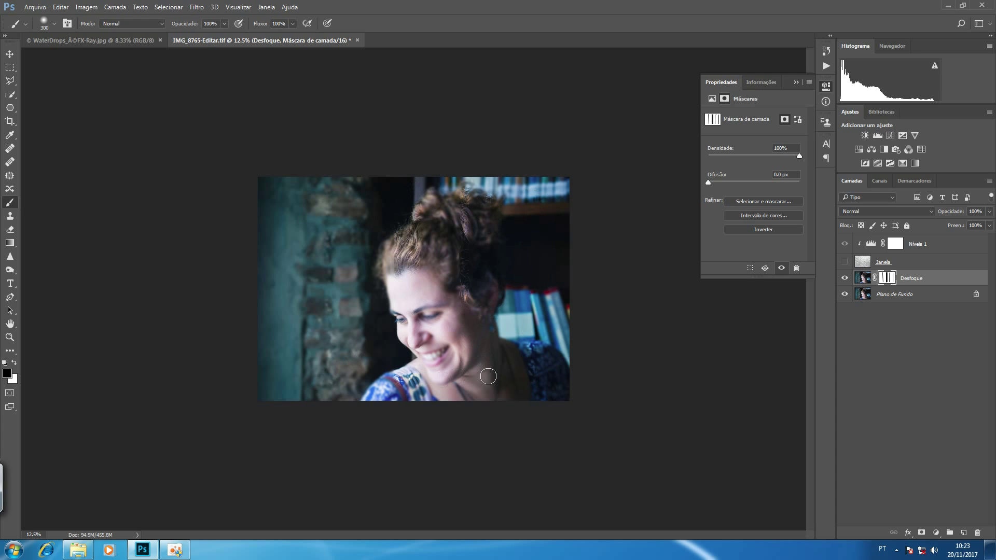
key(bracketleft)
key(bracketleft)
key(bracketleft)
Zoom in on the face to inspect the striped blur, then zoom back out.
key(z)
drag(450, 318, 496, 308)
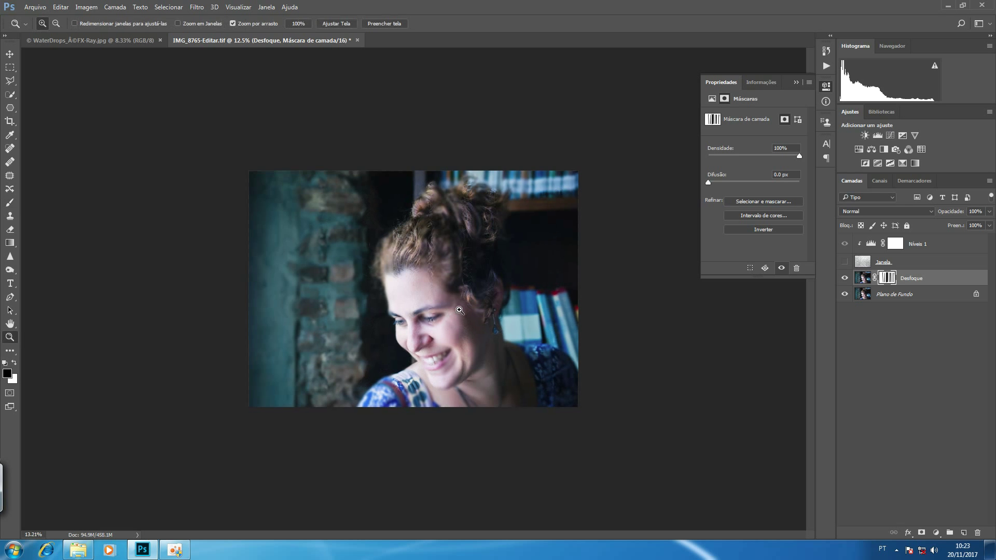
key(b)
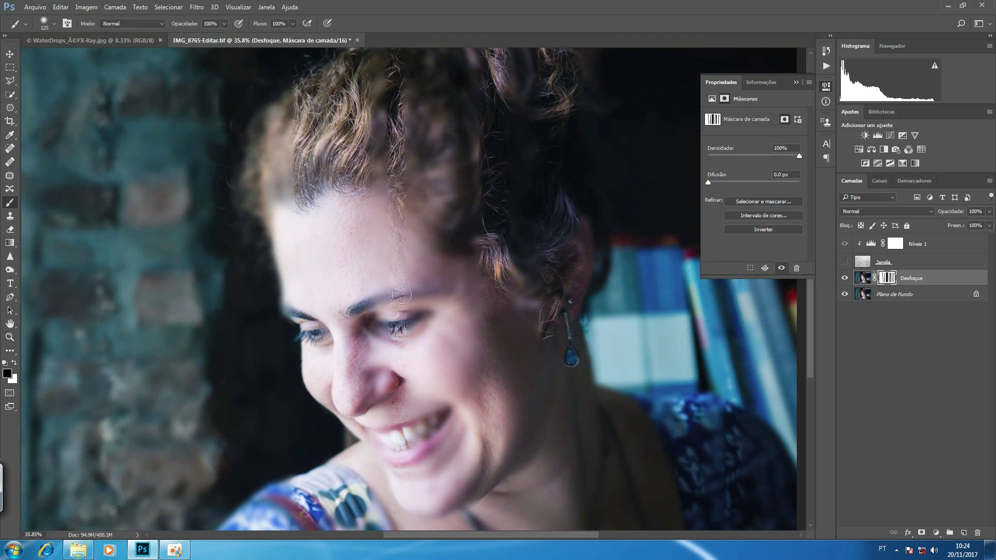
scroll(485, 327, down, 1)
scroll(483, 325, down, 2)
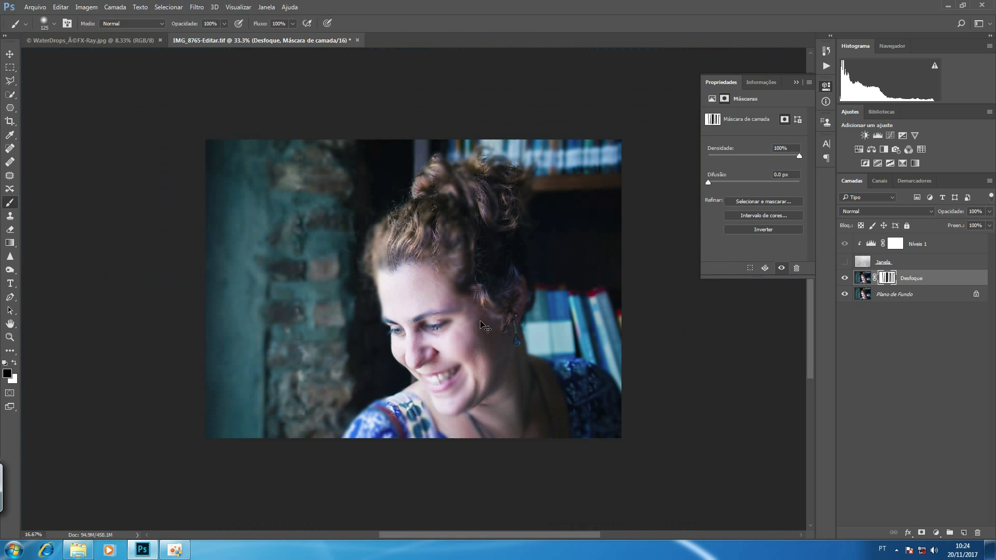
Show the Janela texture again and switch between Desfoque's image and its mask.
click(845, 263)
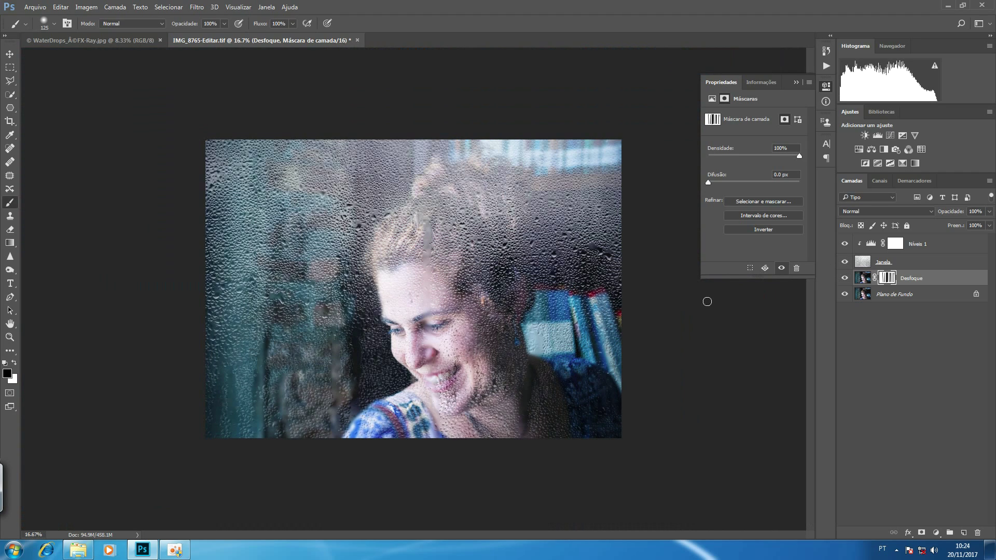
click(864, 279)
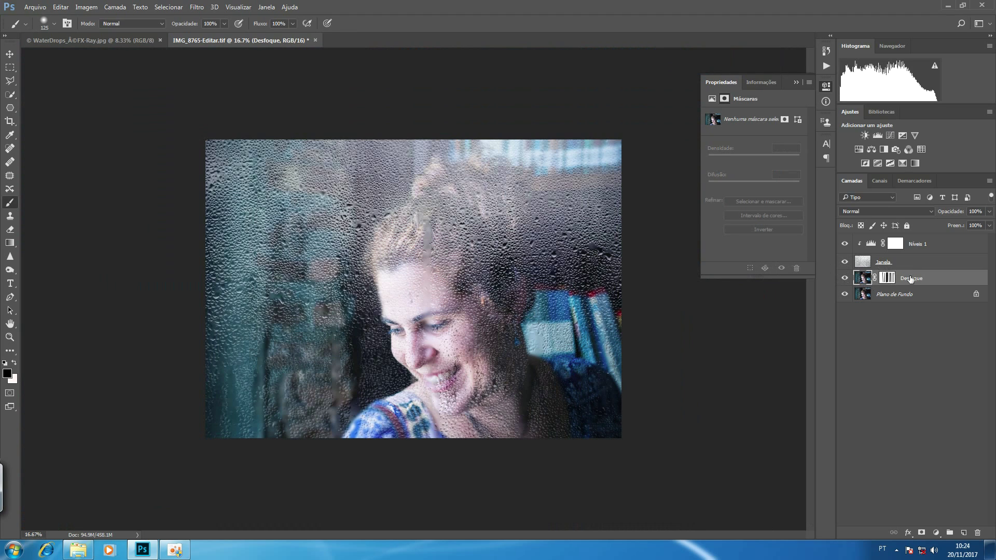
click(888, 278)
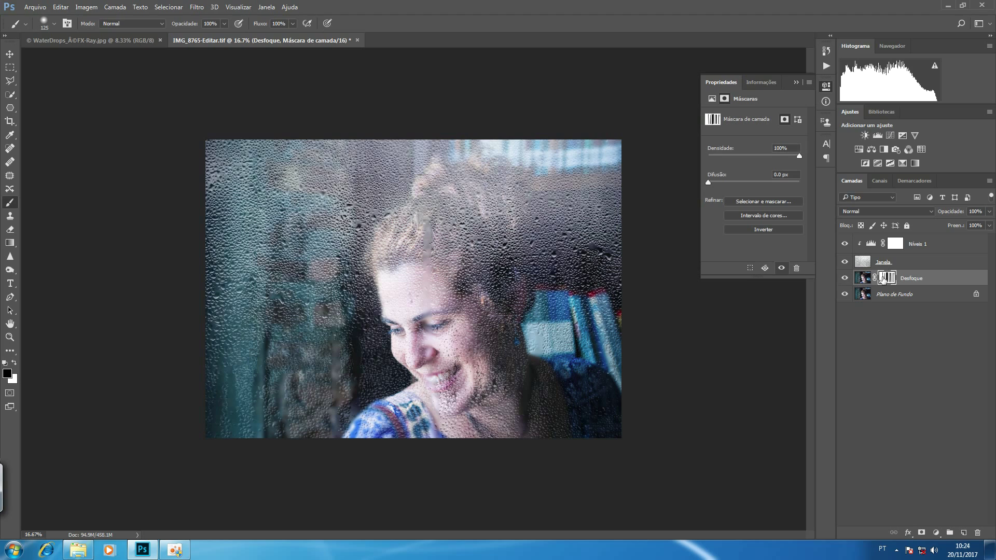